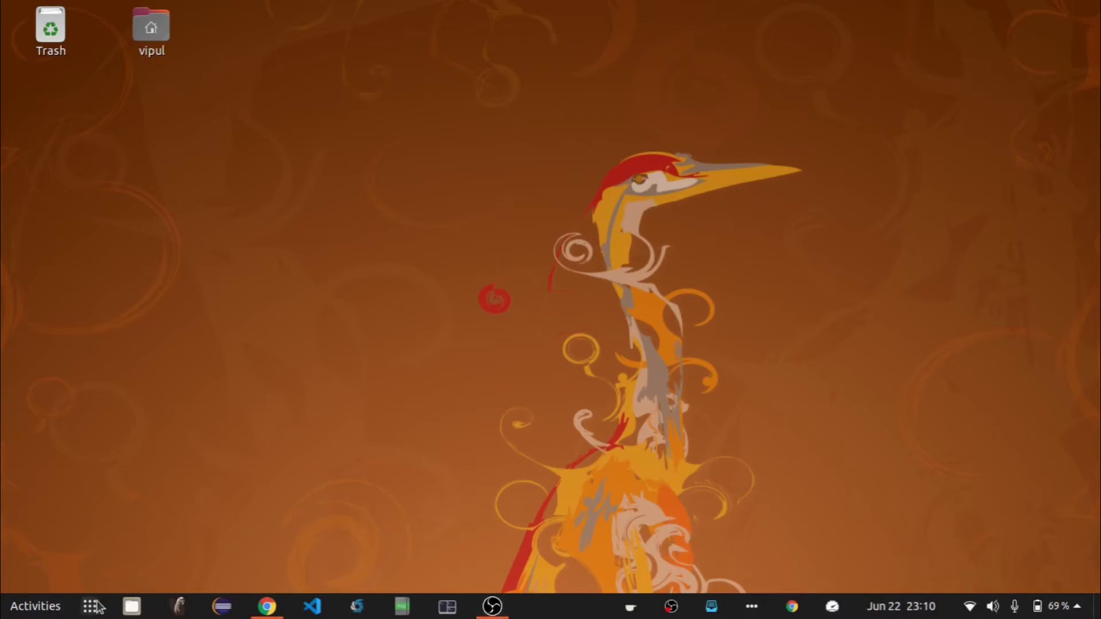
- Open the applications overview and focus its search box to find Ubuntu Software
left_click(95, 606)
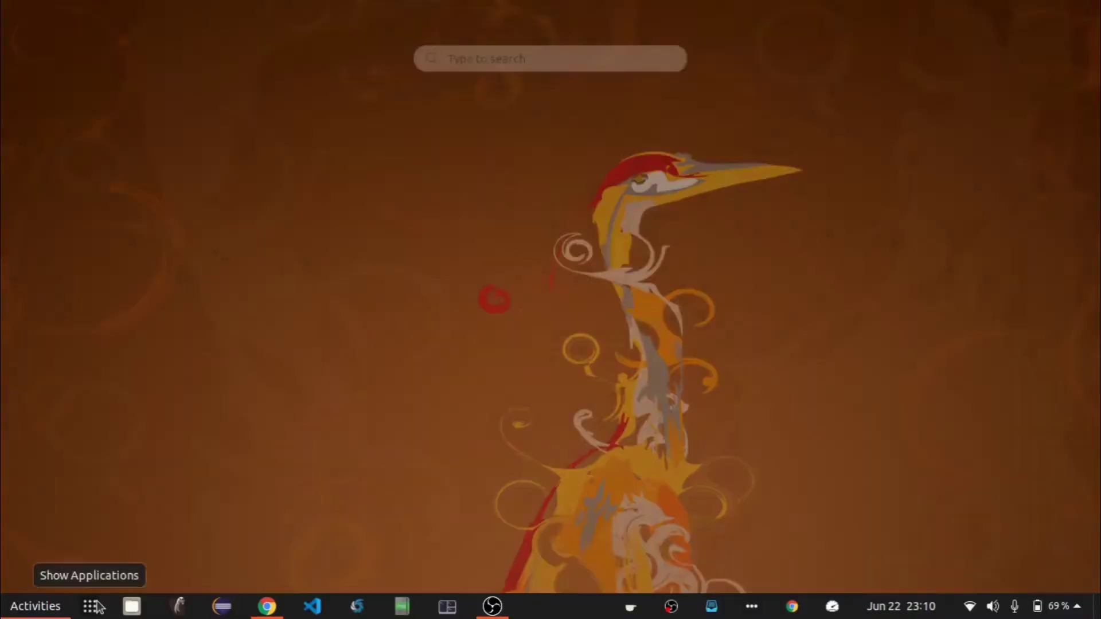
left_click(604, 58)
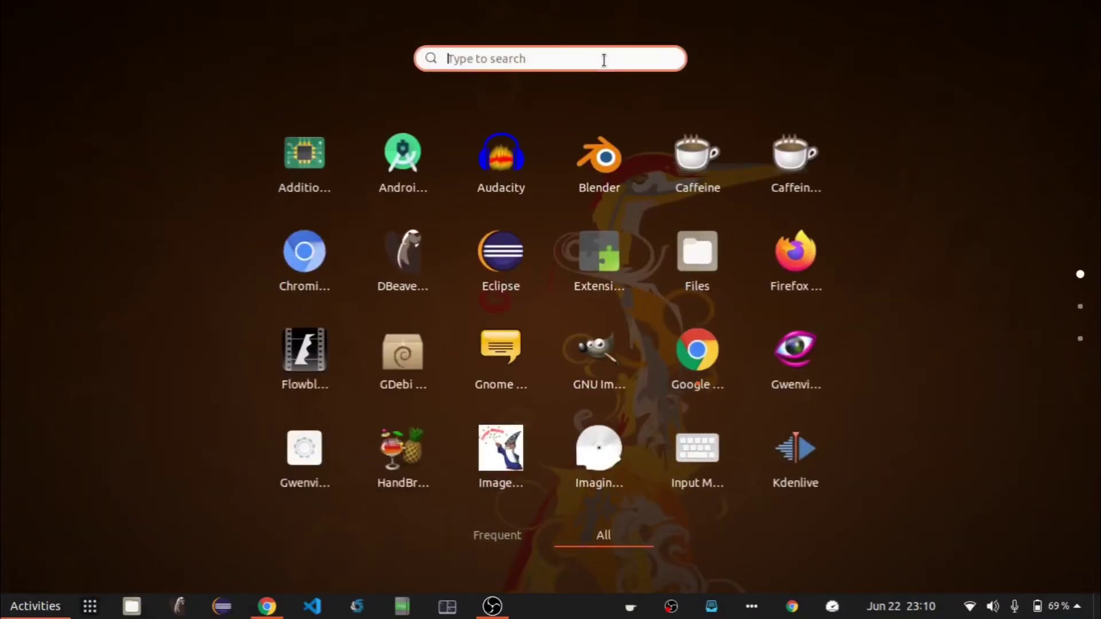
type("Ubuntu")
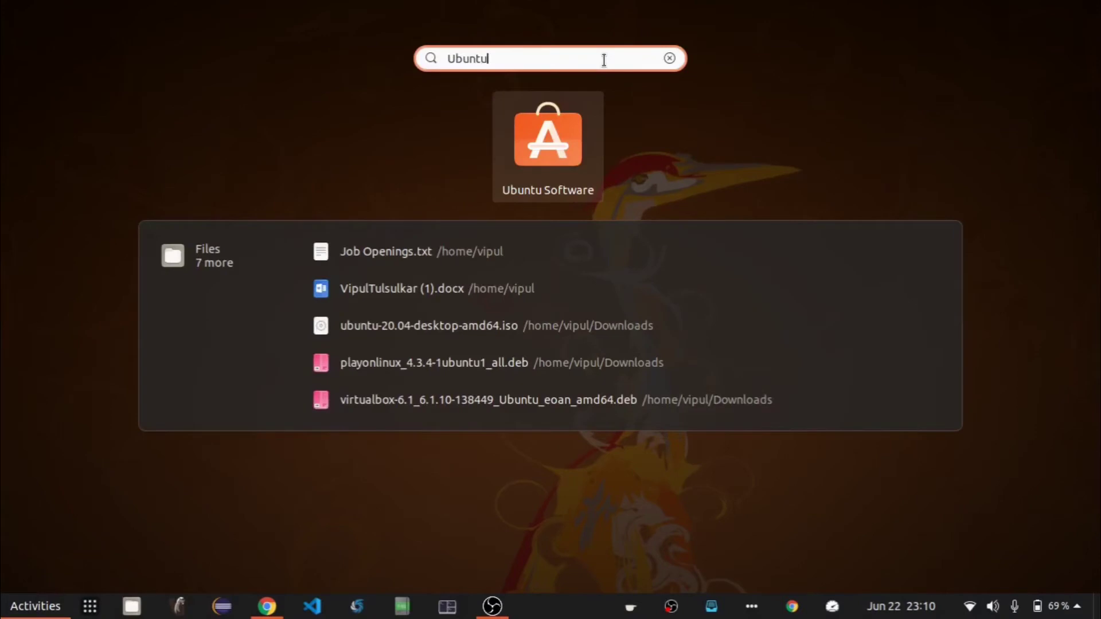
- Install Postman from Ubuntu Software and review its granted permissions
left_click(546, 132)
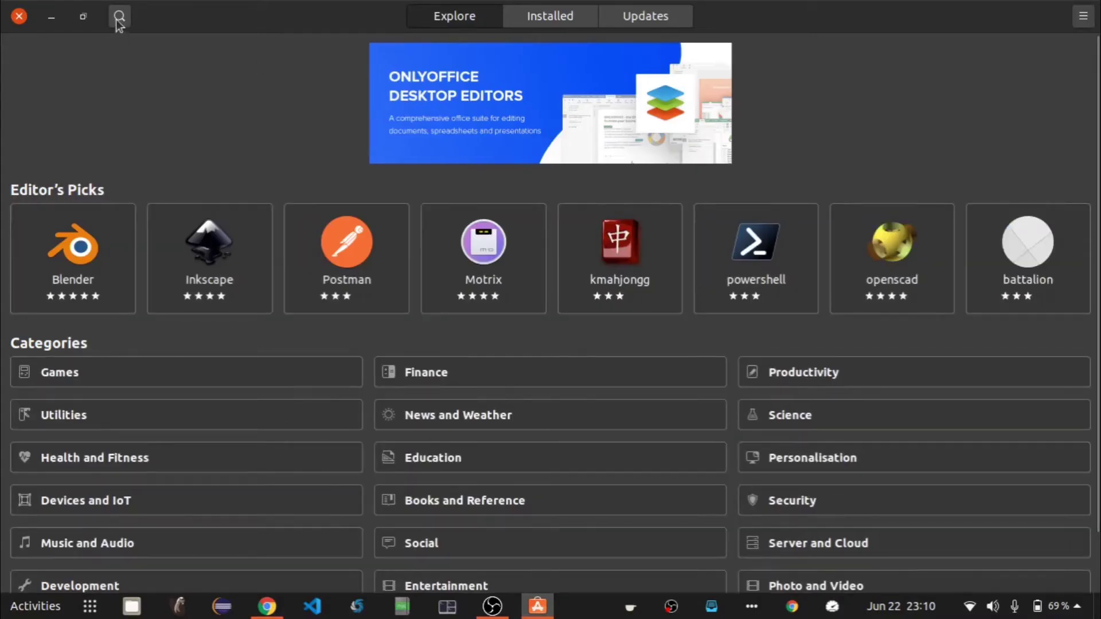
left_click(118, 19)
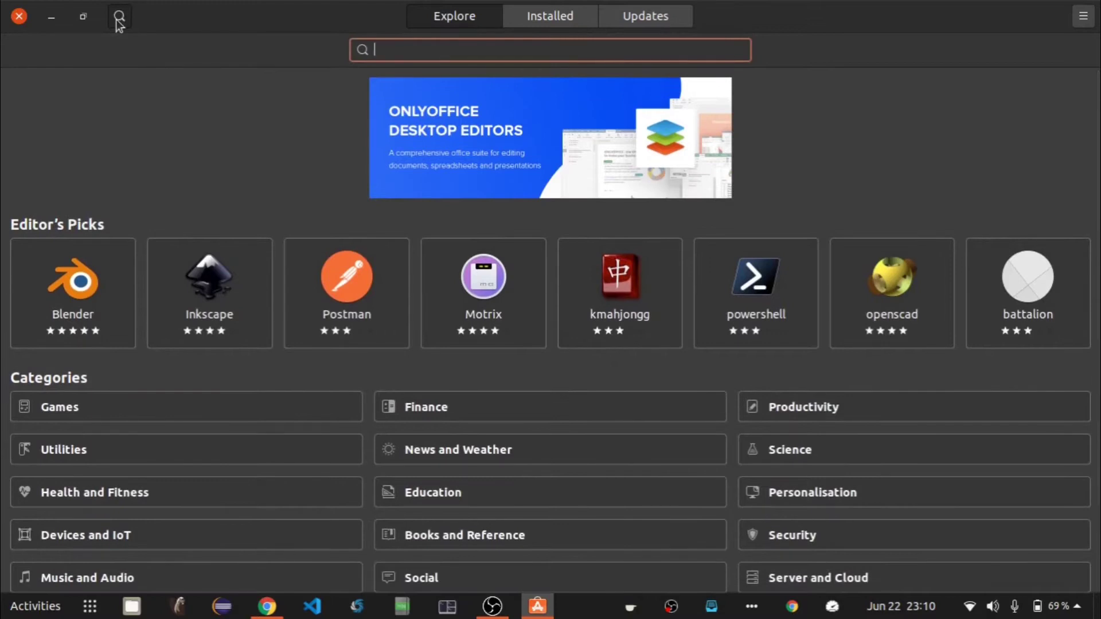
type("postman")
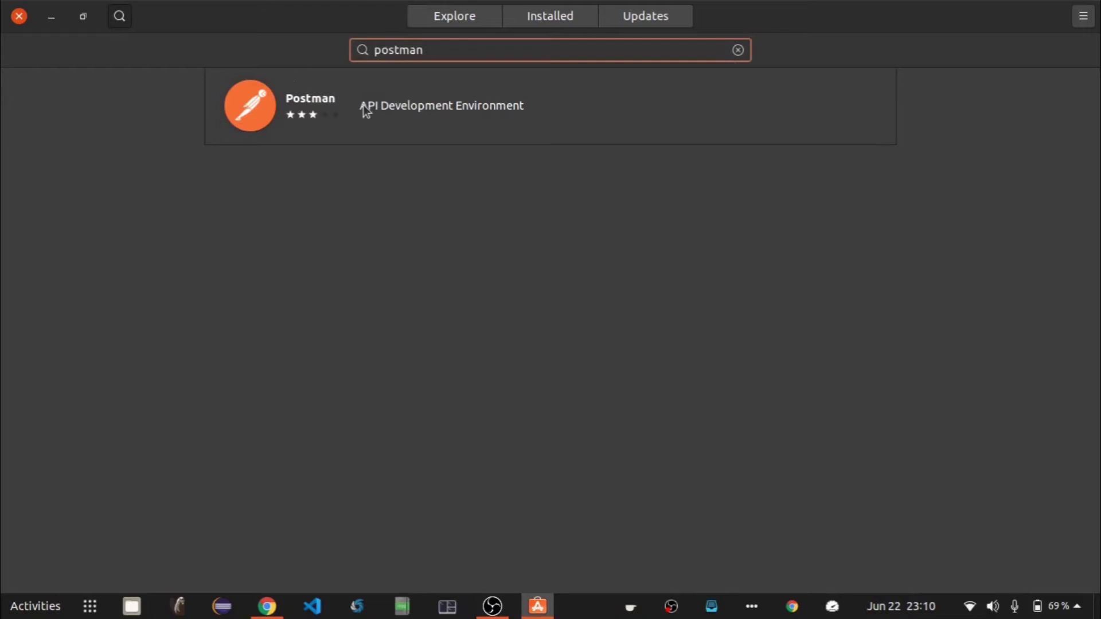
left_click(363, 105)
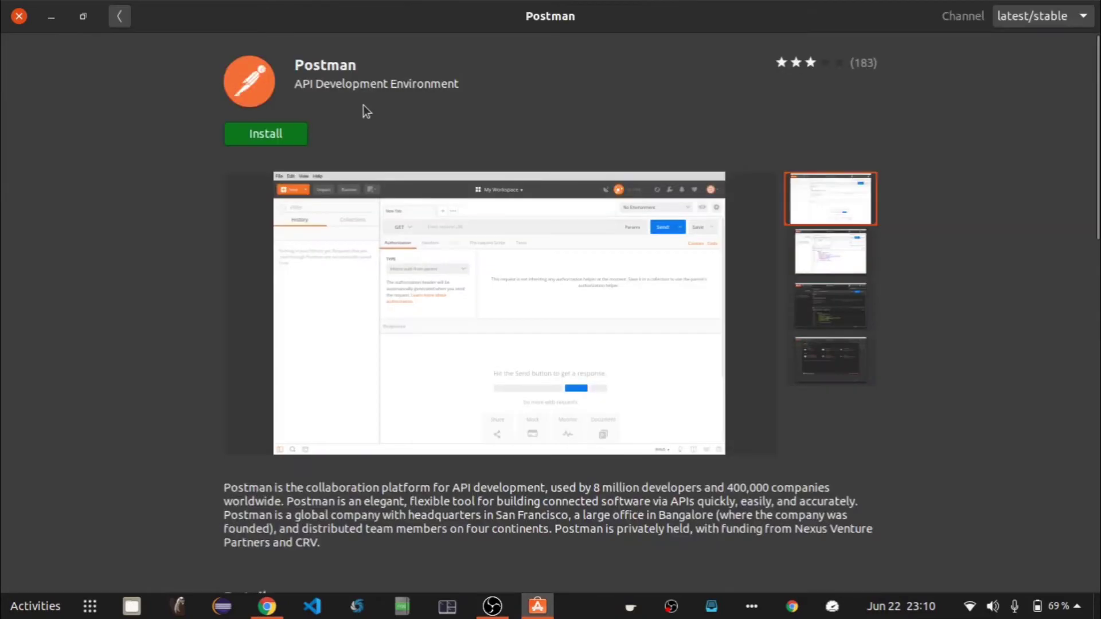
left_click(288, 134)
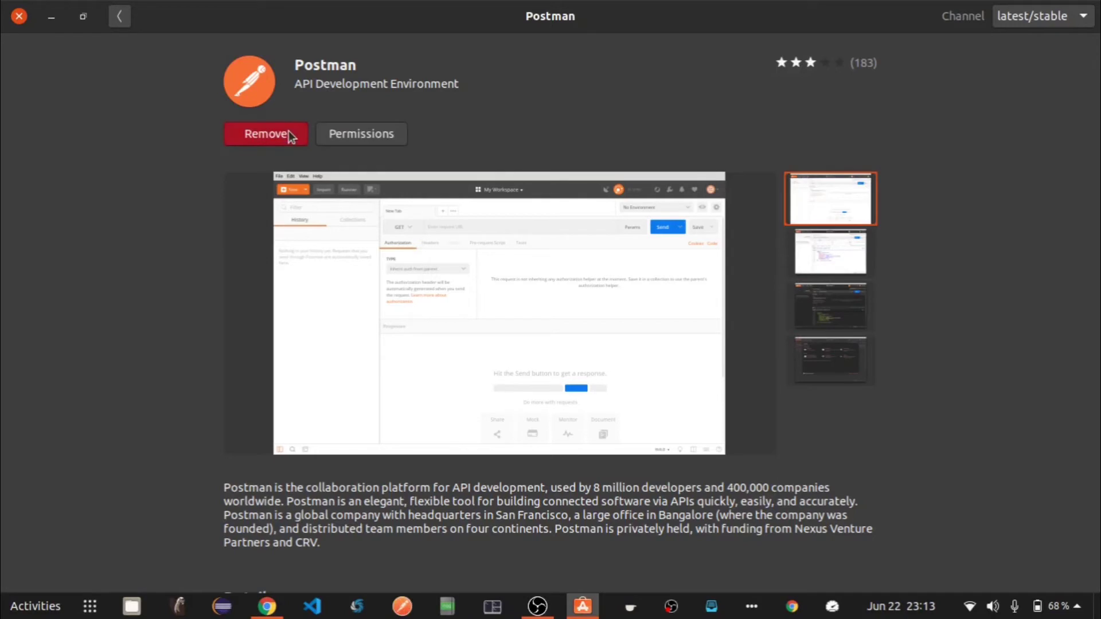
left_click(350, 133)
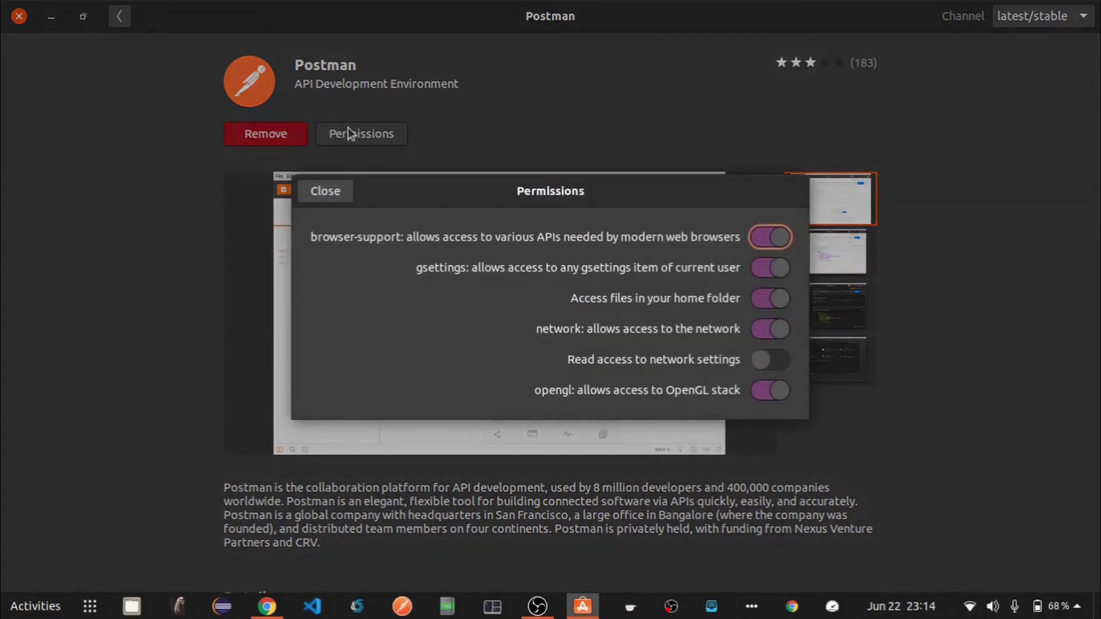
left_click(335, 199)
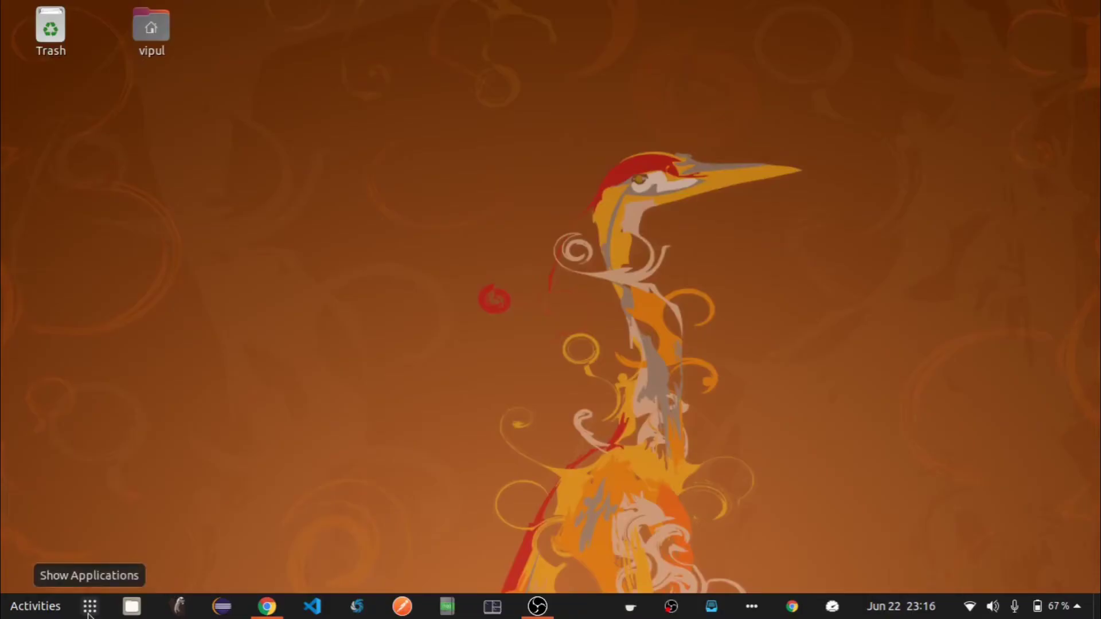
- Launch the newly installed Postman by searching for it in the applications overview
left_click(90, 606)
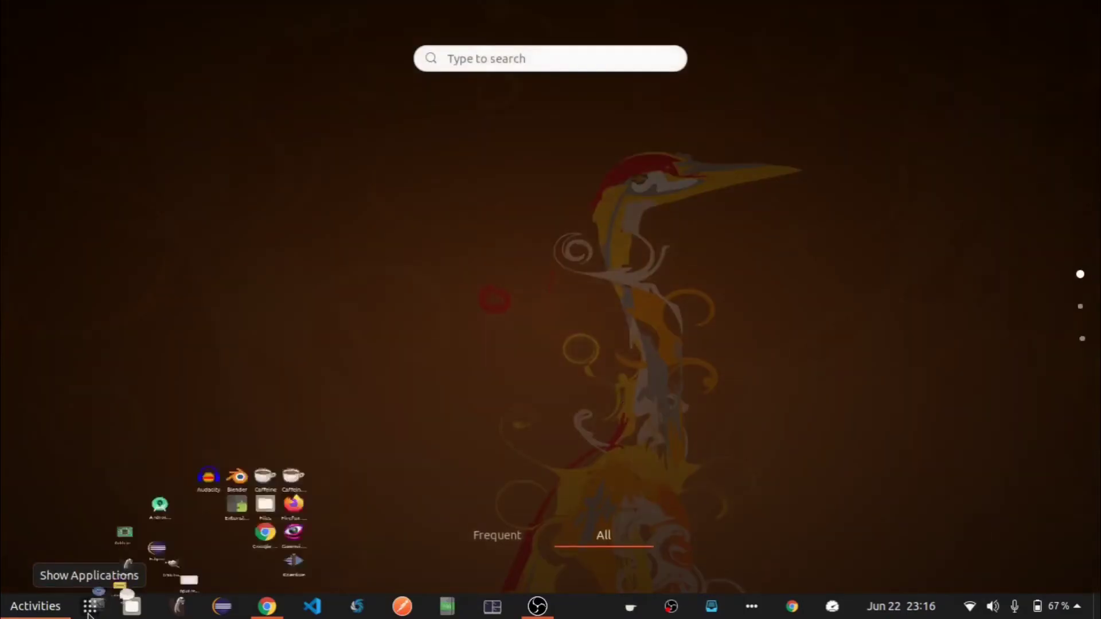
left_click(557, 55)
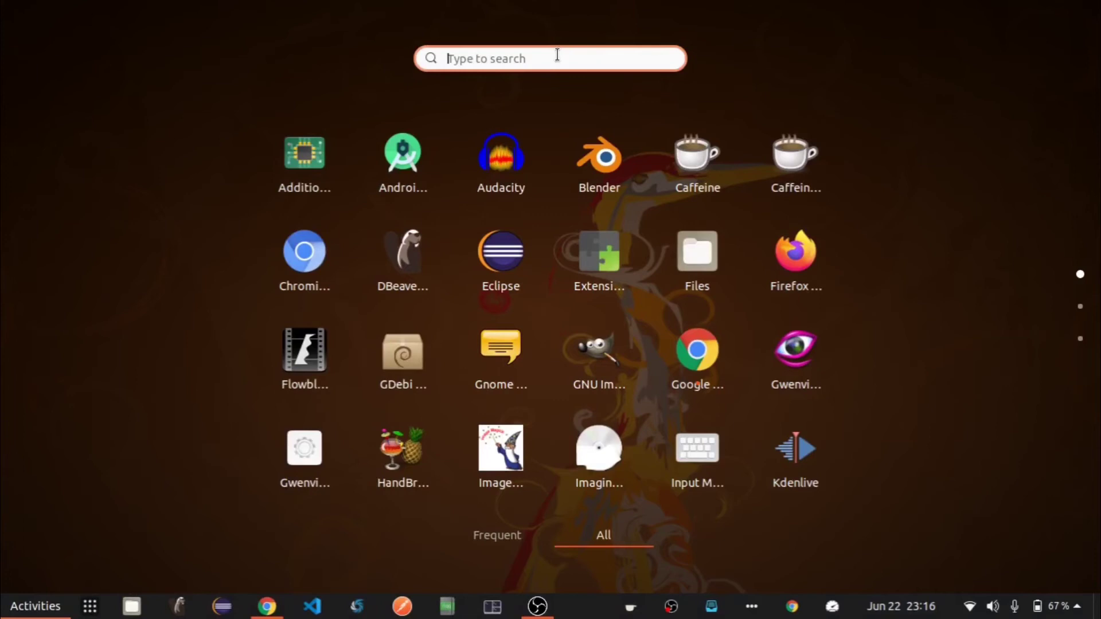
type("postman")
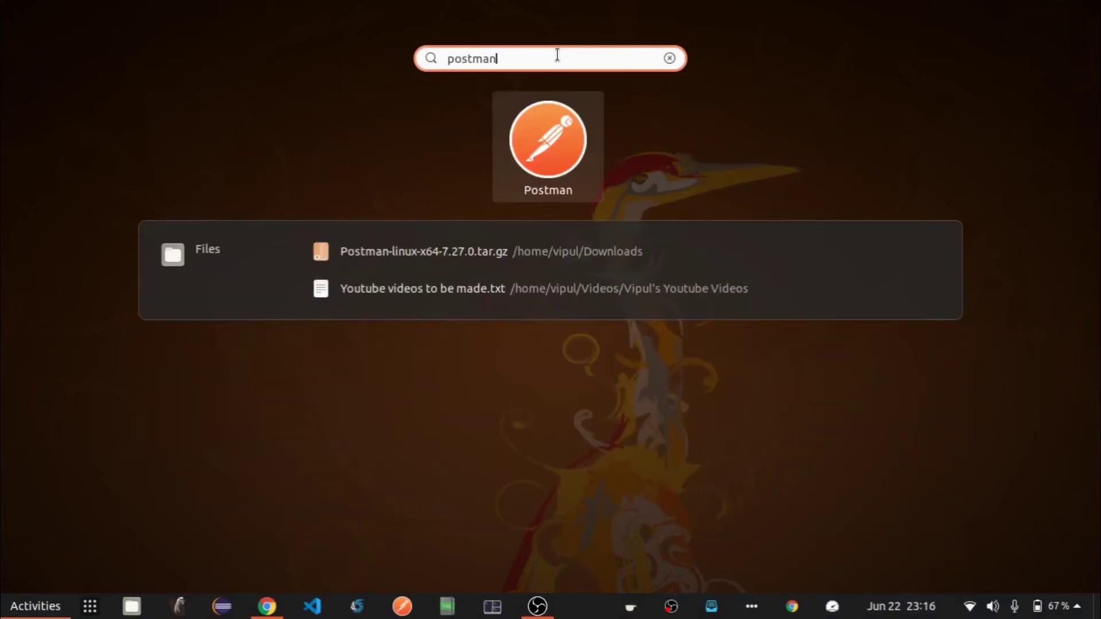
left_click(542, 142)
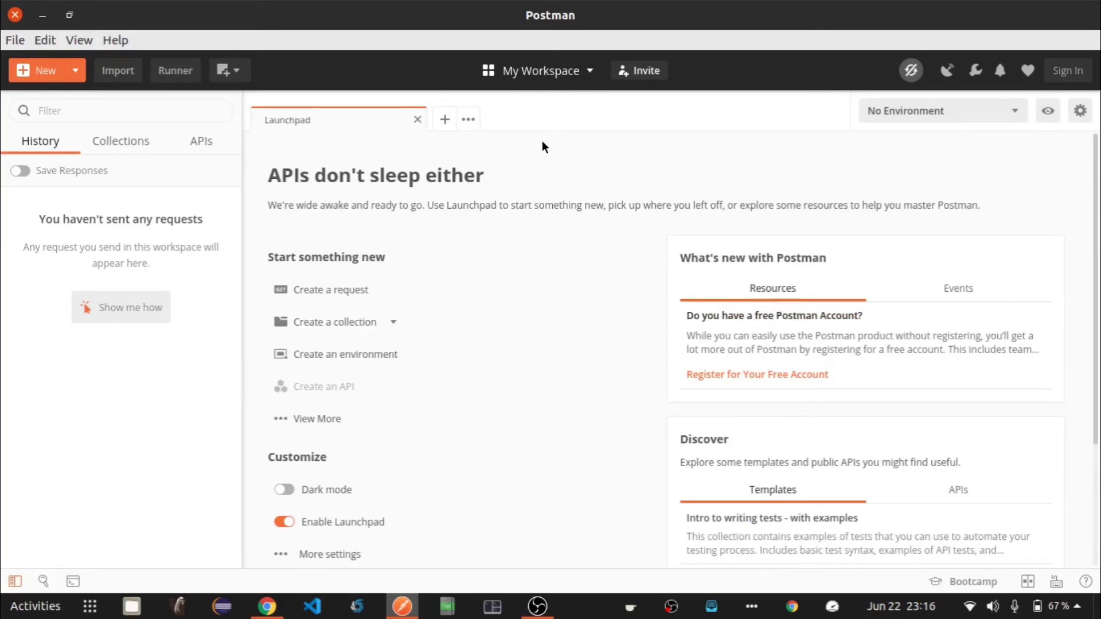
- Sign in to Postman with a Google account, confirming the sign-in in the browser
left_click(1069, 71)
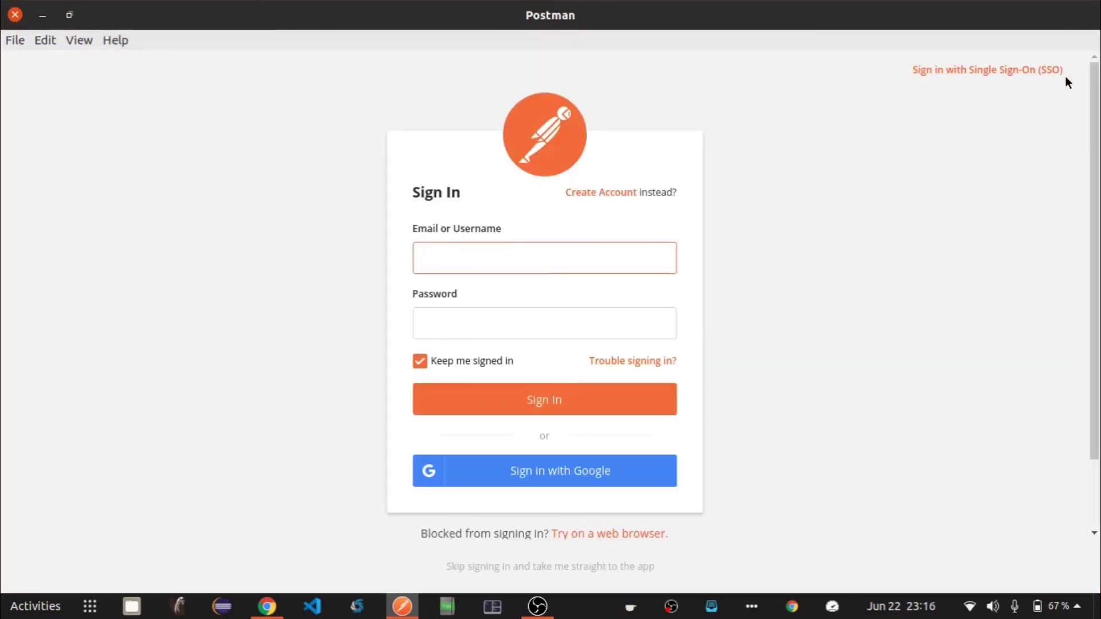
left_click(648, 473)
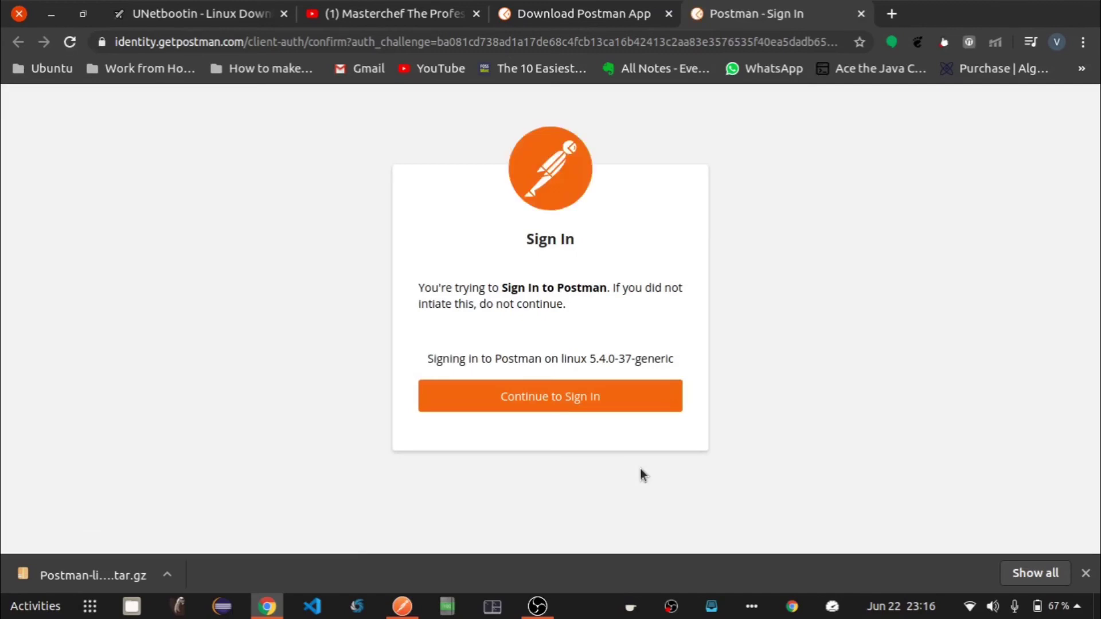
left_click(588, 398)
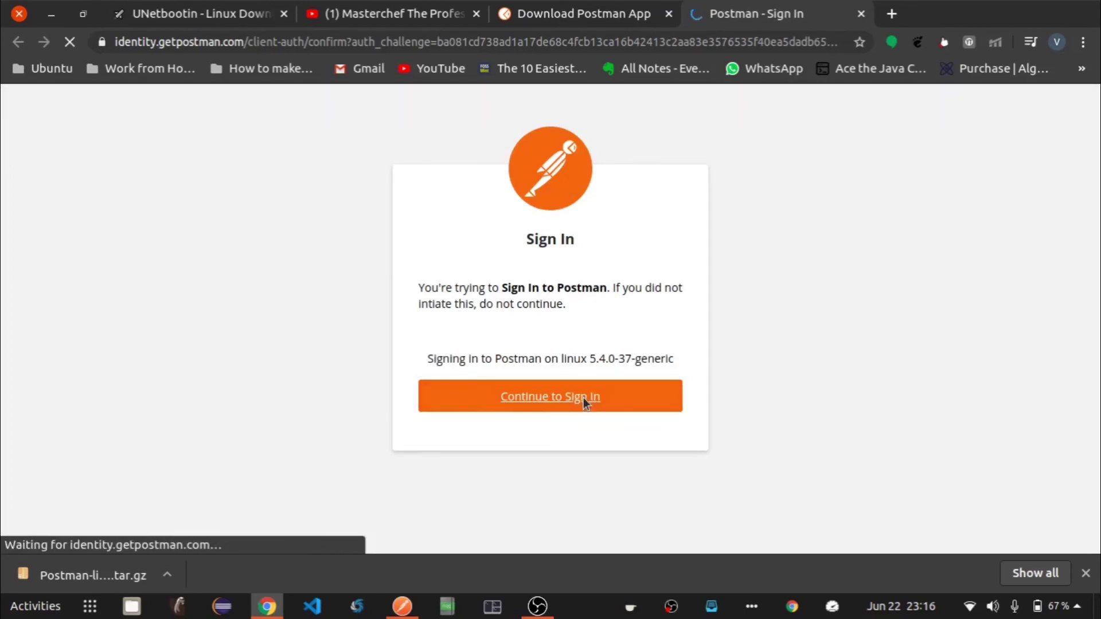